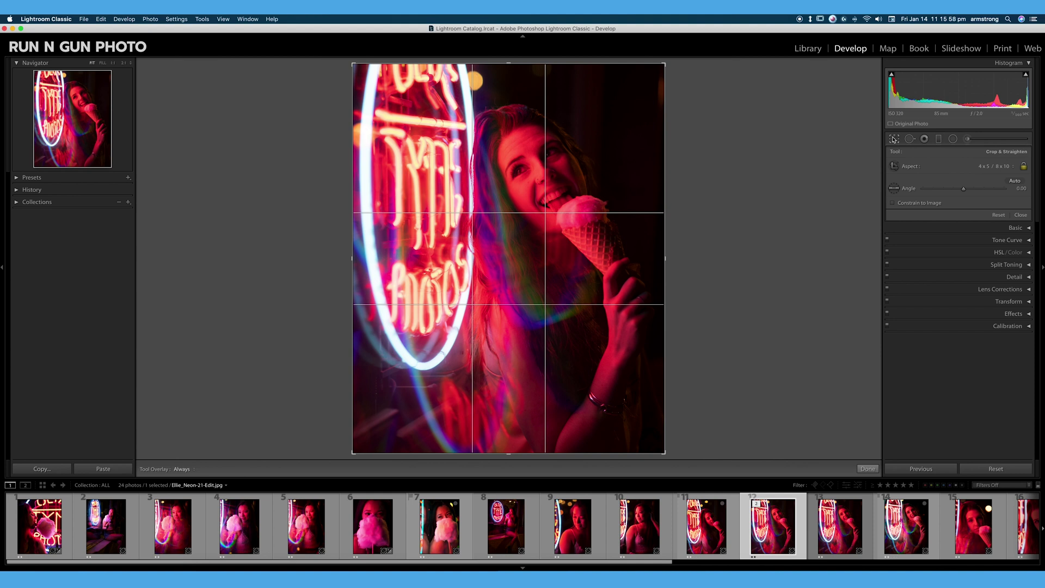
Toggle the crop overlay off and on twice, then list the aspect presets with 4 x 5 / 8 x 10 checked
left_click(894, 140)
left_click(895, 140)
left_click(895, 140)
left_click(894, 140)
left_click(1003, 168)
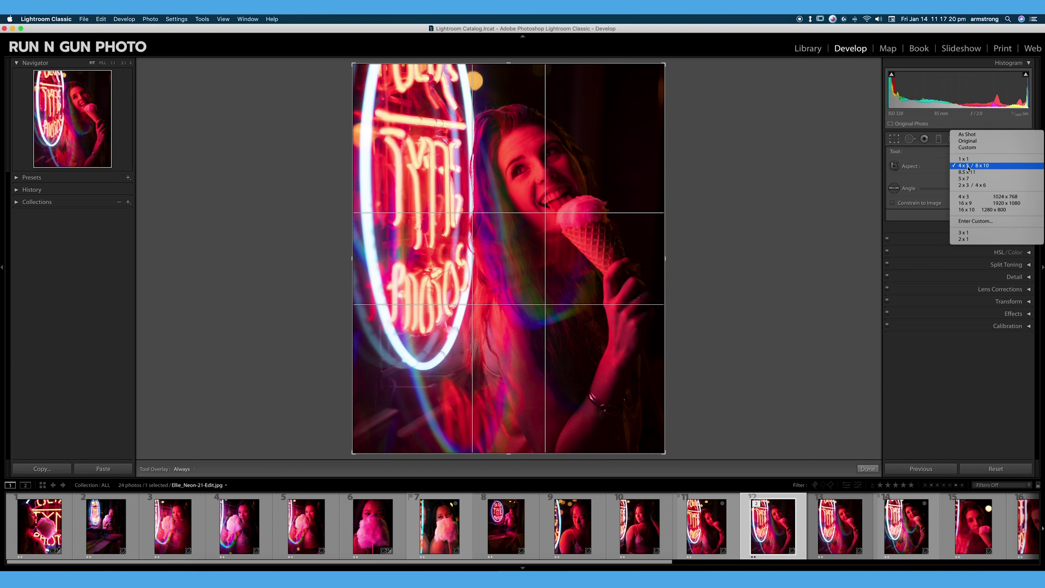
Apply a custom 1 x 1 aspect ratio and shift the photo down inside the square crop
left_click(974, 221)
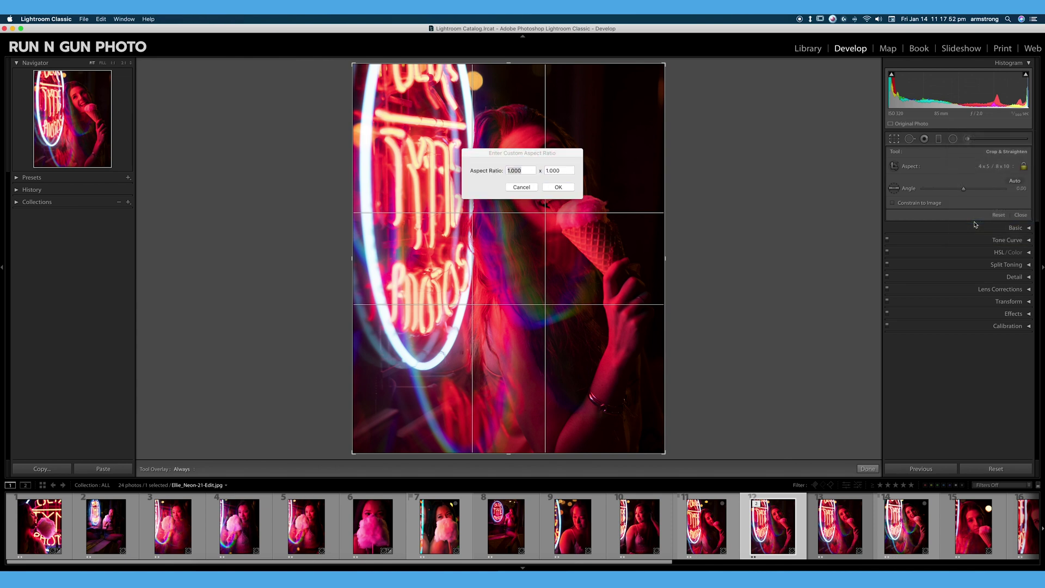
left_click(559, 187)
left_click_drag(583, 173, 583, 187)
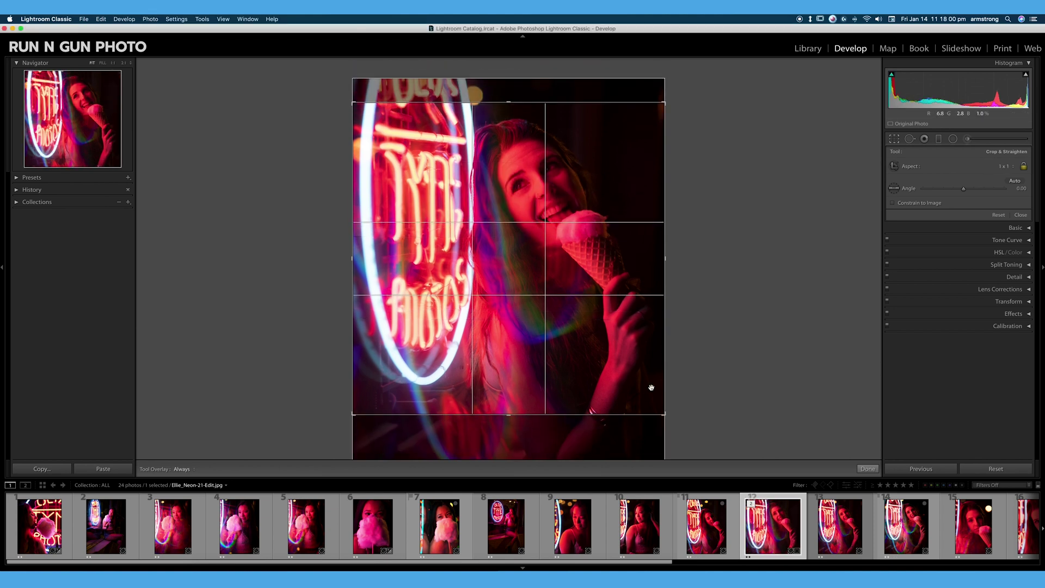
Switch back to a portrait 4 x 5 crop, reposition the photo, and enlarge the crop toward the lower left
left_click(1003, 166)
left_click(1002, 172)
left_click_drag(352, 134, 359, 108)
left_click_drag(533, 400, 505, 399)
left_click_drag(366, 436, 362, 377)
Flip the crop to a portrait frame at the original aspect and nudge the photo slightly inside it
key("x")
mouse_move(593, 257)
left_mouse_down()
mouse_move(590, 243)
mouse_move(579, 254)
mouse_move(588, 269)
mouse_move(602, 252)
mouse_move(598, 224)
mouse_move(616, 232)
mouse_move(569, 254)
mouse_move(581, 256)
mouse_move(579, 231)
mouse_move(578, 265)
left_mouse_up()
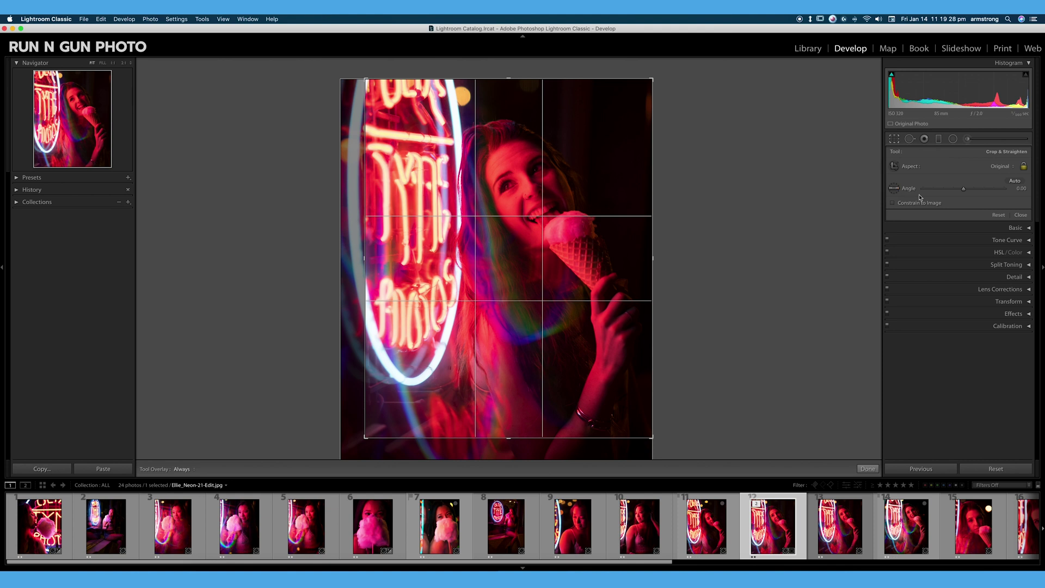
Tilt the photo to -5.93° then 1.81°, then straighten it along a level line across the image
mouse_move(964, 188)
left_mouse_down()
mouse_move(953, 194)
mouse_move(965, 202)
mouse_move(964, 191)
left_mouse_up()
left_click_drag(963, 189, 964, 189)
left_click_drag(374, 243, 659, 275)
Commit the crop, undo the angle change back to 0.00, and reopen Crop & Straighten with R
key("Return")
key("super+z")
key("super+z")
key("super+z")
key("super+z")
key("super+z")
key("super+z")
key("super+z")
key("super+z")
key("super+z")
key("super+z")
key("super+z")
key("super+z")
key("super+z")
key("r")
Show the Tools > Crop Guide Overlay submenu, with Golden Ratio marked as current
left_click(223, 19)
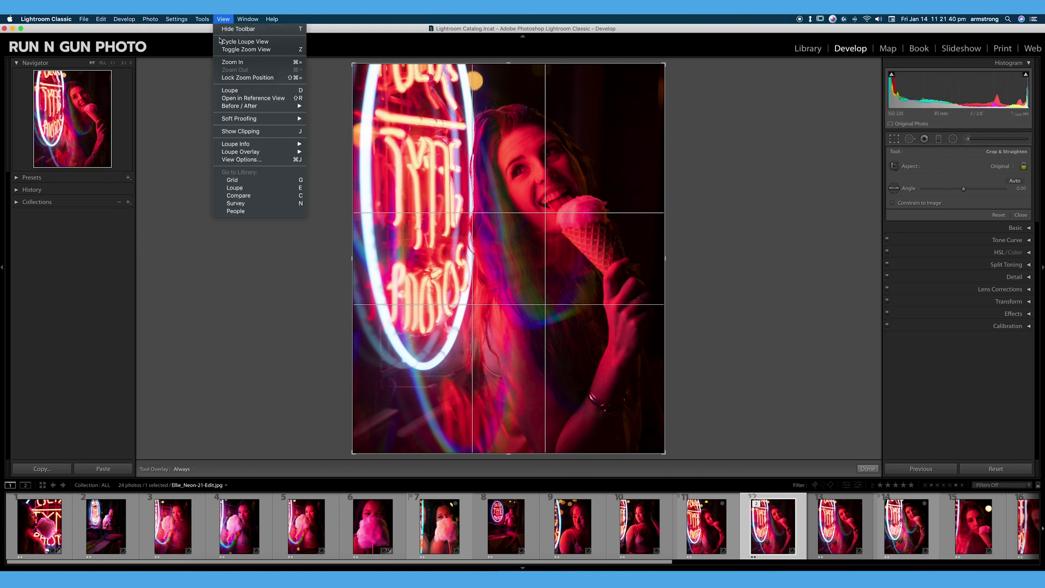
mouse_move(202, 19)
left_click(752, 310)
left_click(206, 20)
mouse_move(248, 127)
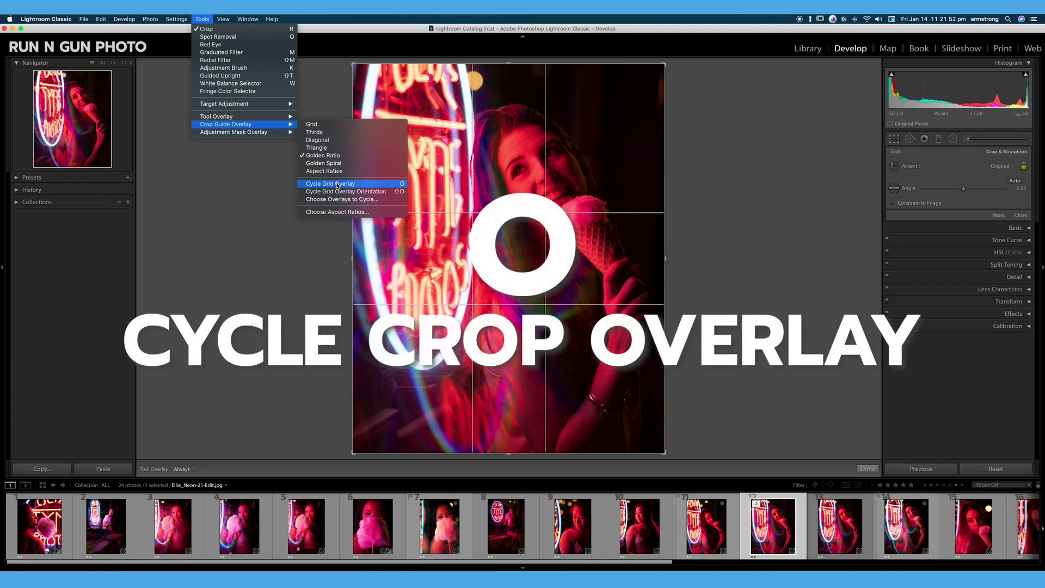
Cycle the crop overlay through golden spiral, flipped diagonal and aspect-ratio guides back to Thirds
left_click(694, 251)
key("o")
key("o")
key("o")
key("o")
key("o")
key("shift+o")
key("o")
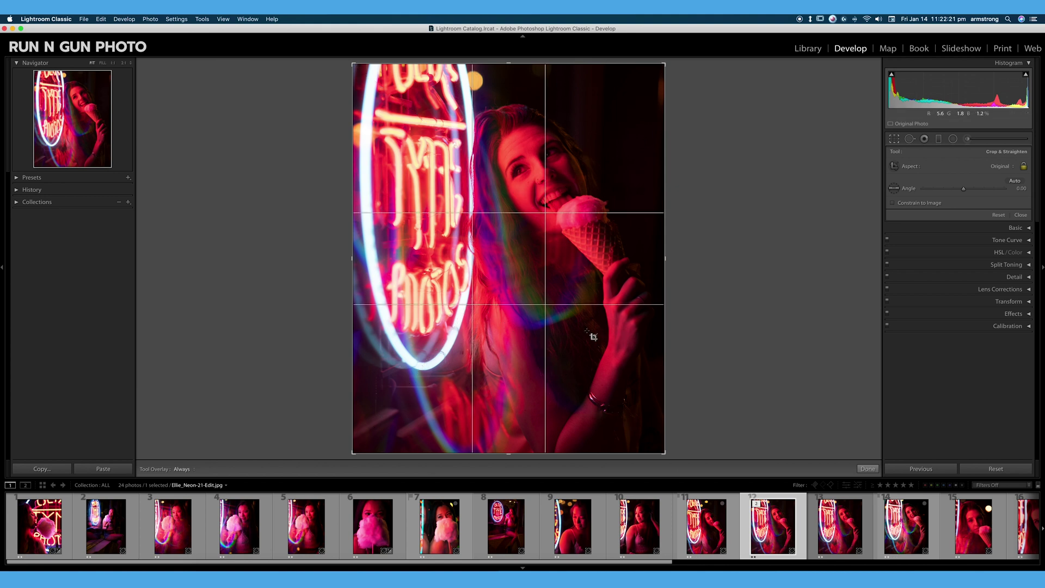
key("o")
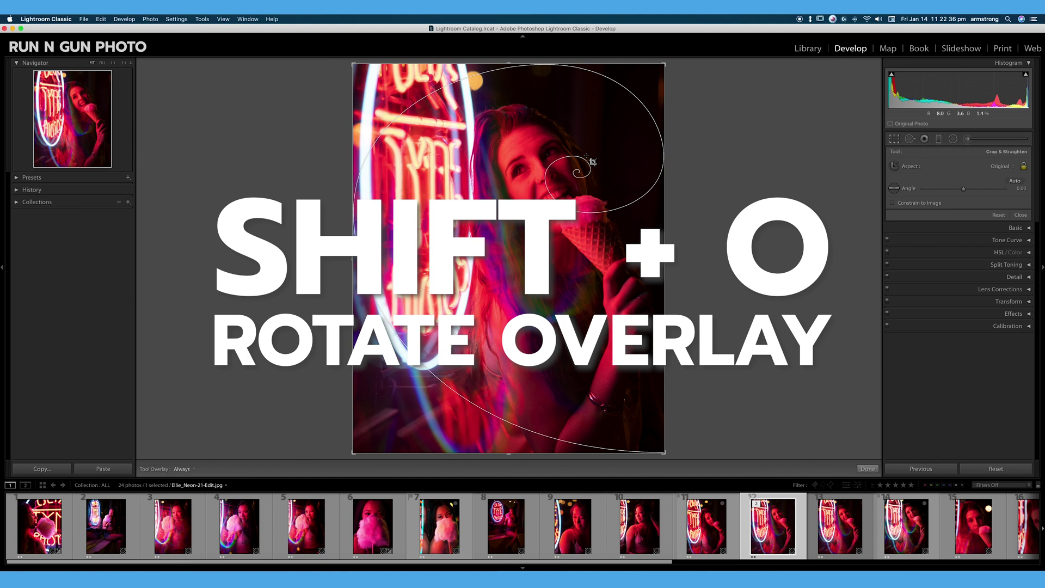
Rotate the golden spiral, then cycle through rotated aspect-ratio guides, grid, thirds and a flipped golden triangle
key("shift+o")
key("shift+o")
key("shift+o")
key("shift+o")
key("shift+o")
key("shift+o")
key("shift+o")
key("shift+o")
key("o")
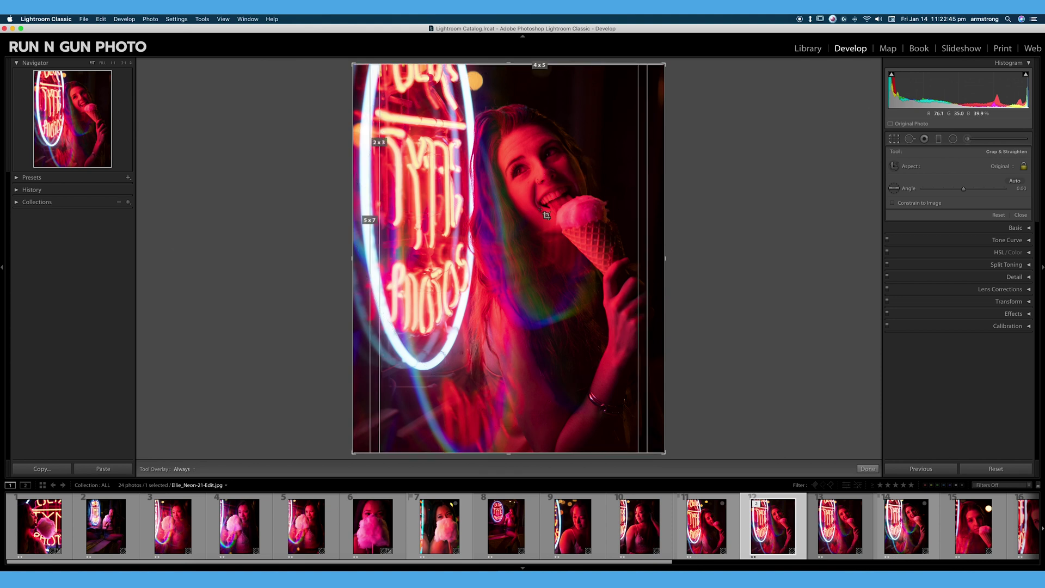
key("shift+o")
key("shift+o")
key("o")
key("o")
key("o")
key("o")
key("shift+o")
key("o")
key("o")
key("shift+o")
key("shift+o")
key("shift+o")
key("shift+o")
Tighten the crop from the top-right corner, apply it, then reopen under thirds and nudge the photo left and down
left_click_drag(664, 64, 656, 68)
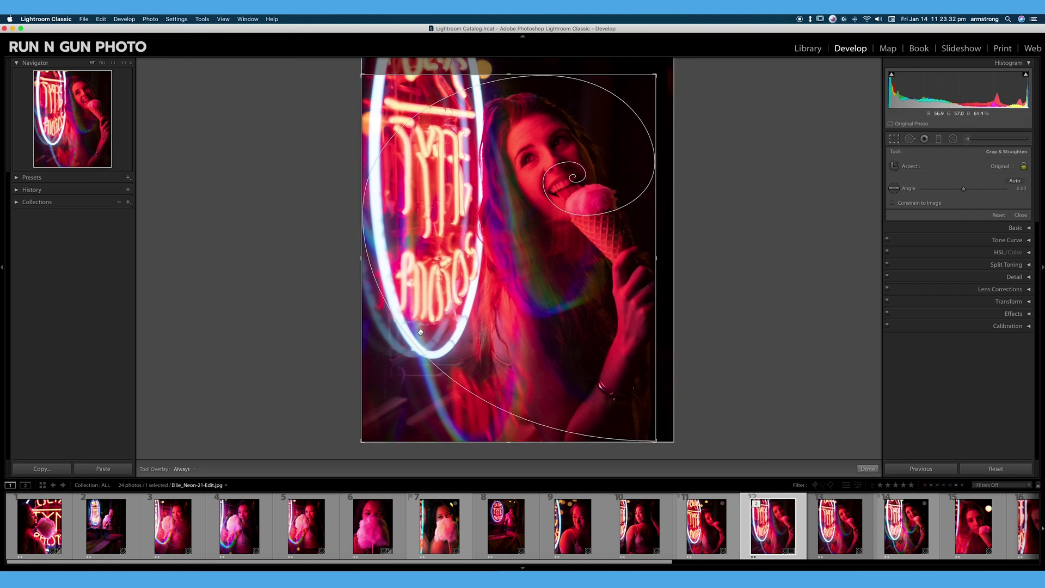
key("Return")
key("r")
key("o")
left_click_drag(606, 303, 602, 317)
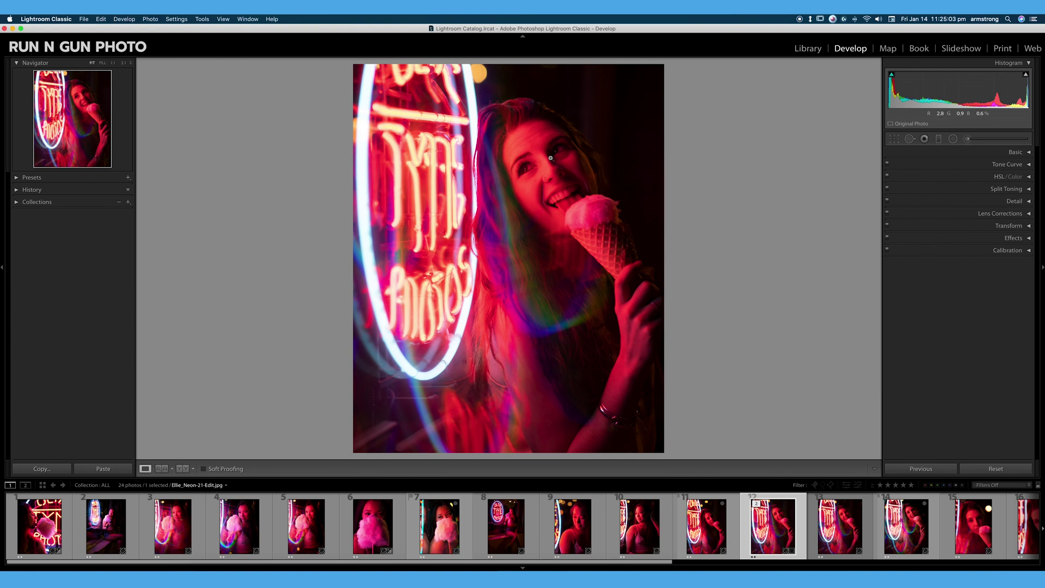
Browse filmstrip photos in the Crop tool (Ellie_Neon-17, -18, -21-Edit) before settling on Ellie_Neon-19
key("r")
left_click(512, 526)
left_click(370, 531)
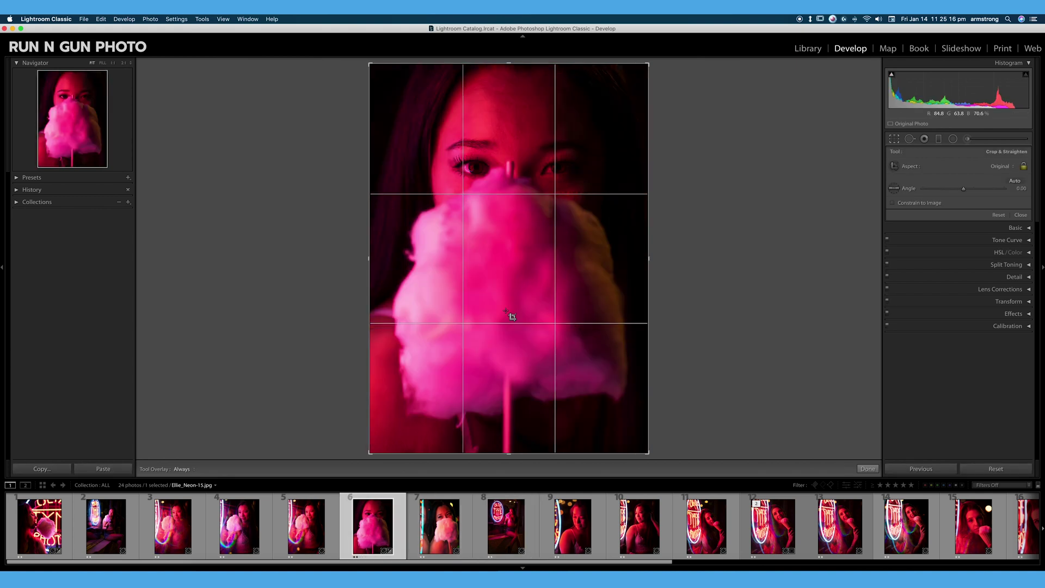
left_click(109, 534)
left_click(573, 525)
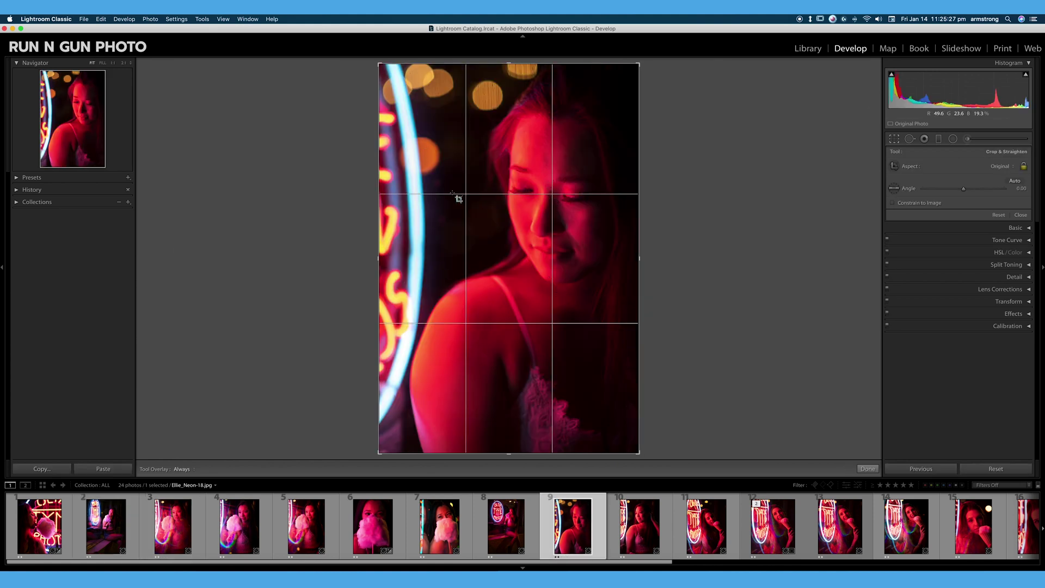
left_click(621, 523)
left_click(782, 532)
scroll(784, 531, "down", 5)
scroll(522, 531, "up", 3)
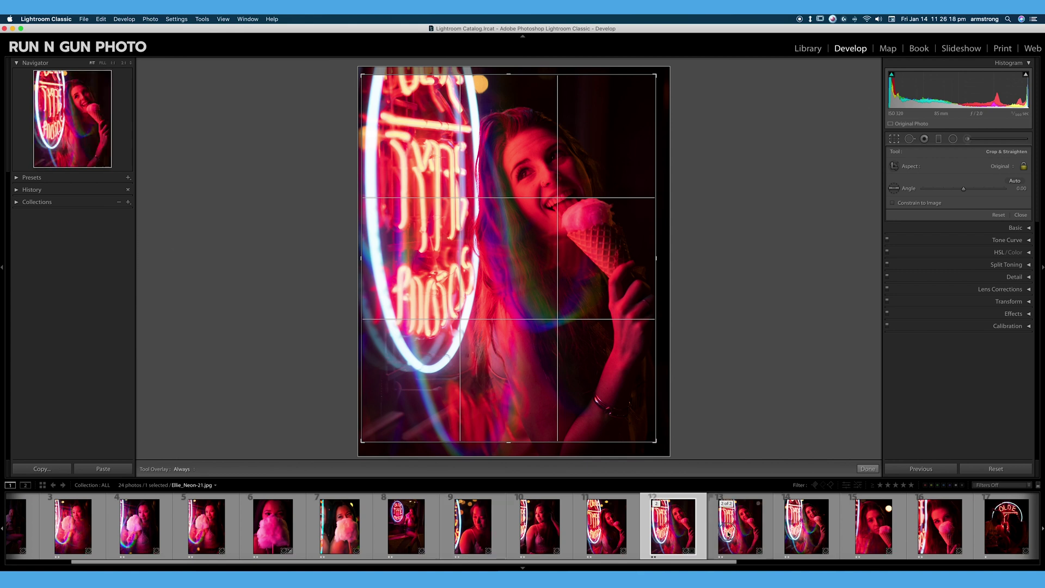
left_click(661, 537)
left_click(538, 527)
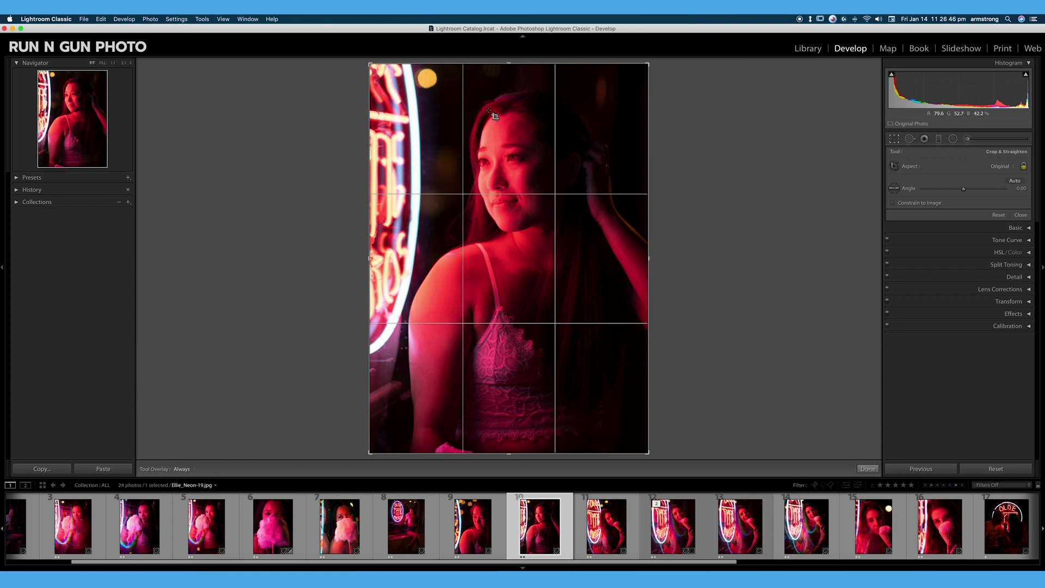
Try tighter crops on Ellie_Neon-19 from the top and left, undoing both
left_click_drag(508, 63, 517, 80)
key("Return")
key("cmd+z")
key("r")
left_click_drag(367, 257, 385, 265)
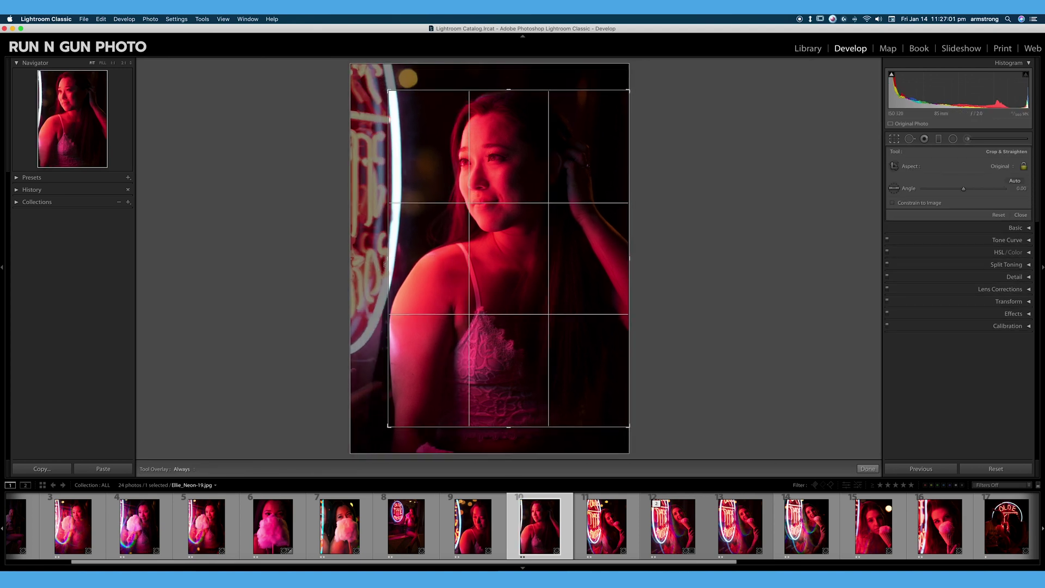
key("Return")
key("cmd+z")
Crop Ellie_Neon-17, the neon-sign portrait, by raising its bottom edge
left_click(411, 539)
key("r")
left_click_drag(513, 453, 507, 390)
key("Return")
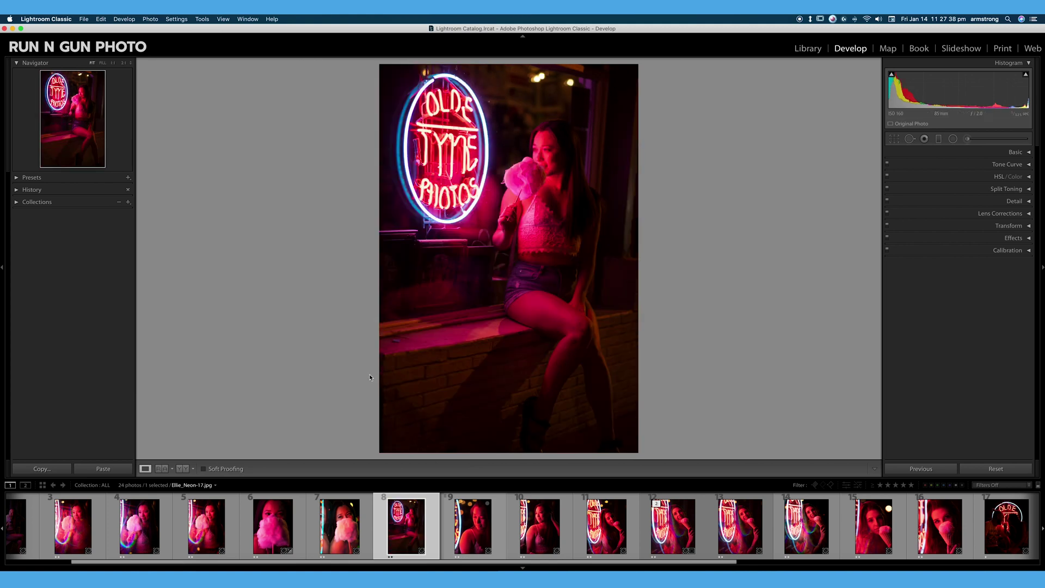